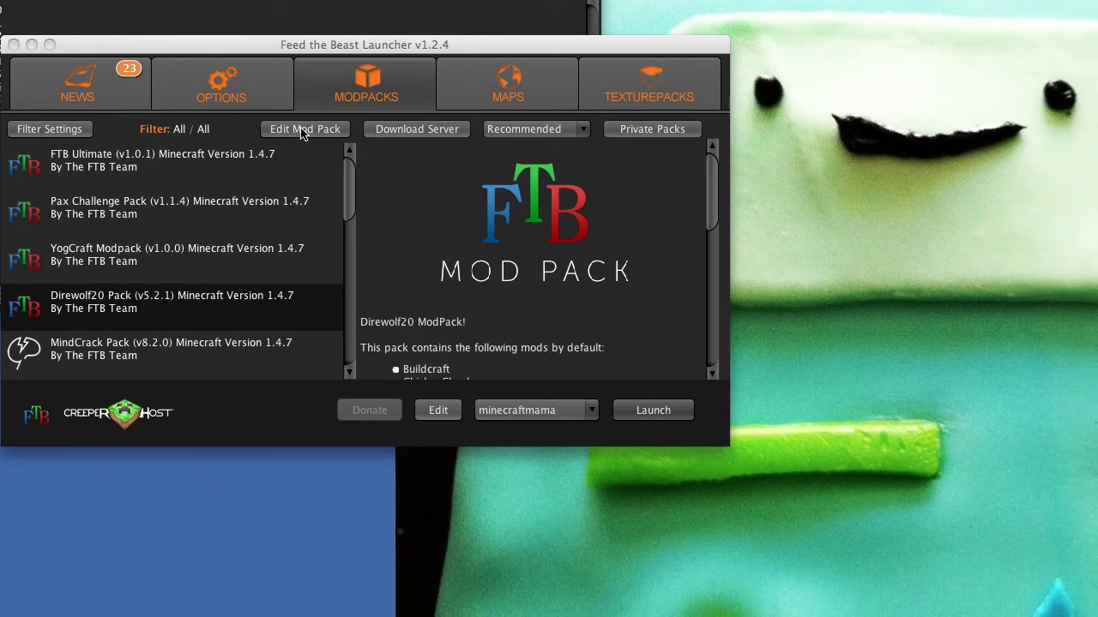
Step: Add OptiFine_1.4.6_HD_U_D5.zip as an enabled jar mod for the Direwolf20 pack
{"action": "left_click", "coordinate": [302, 130]}
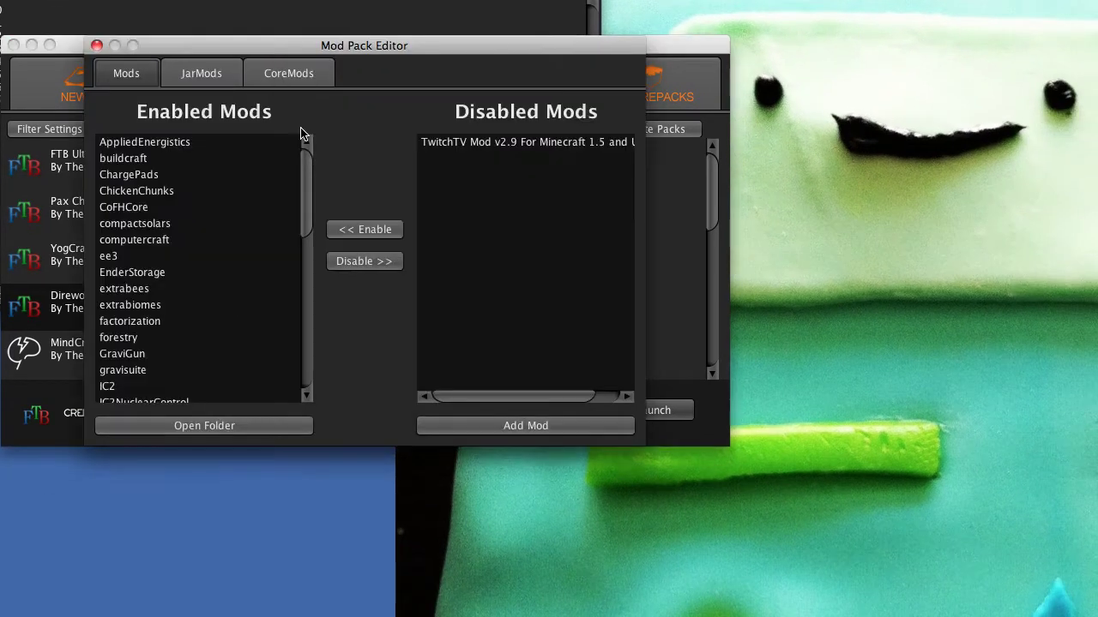
{"action": "left_click", "coordinate": [208, 72]}
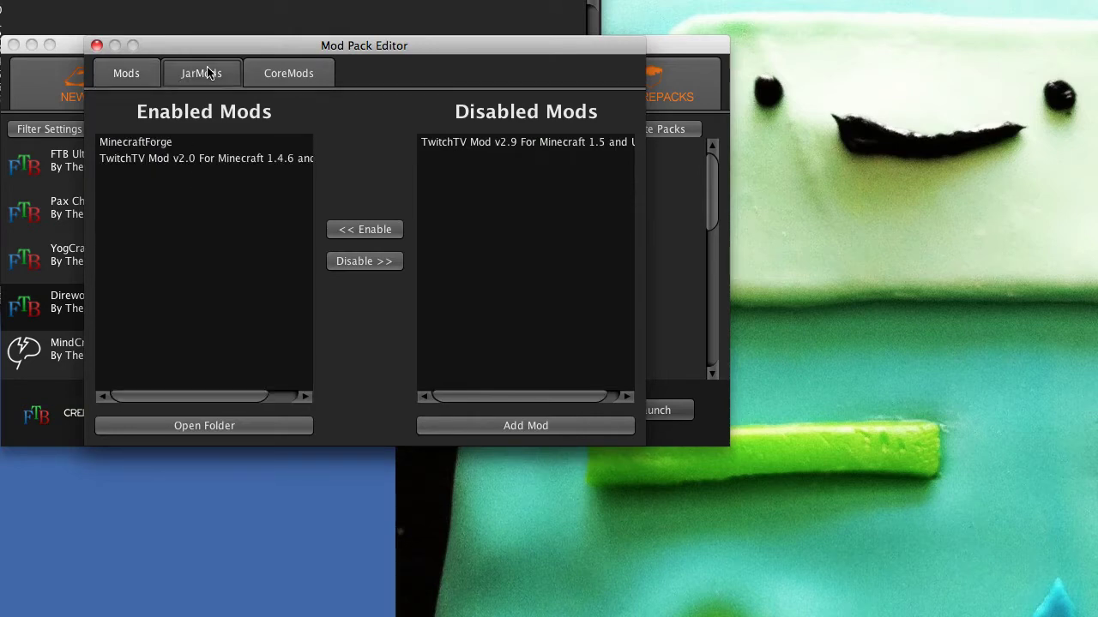
{"action": "left_click", "coordinate": [512, 429]}
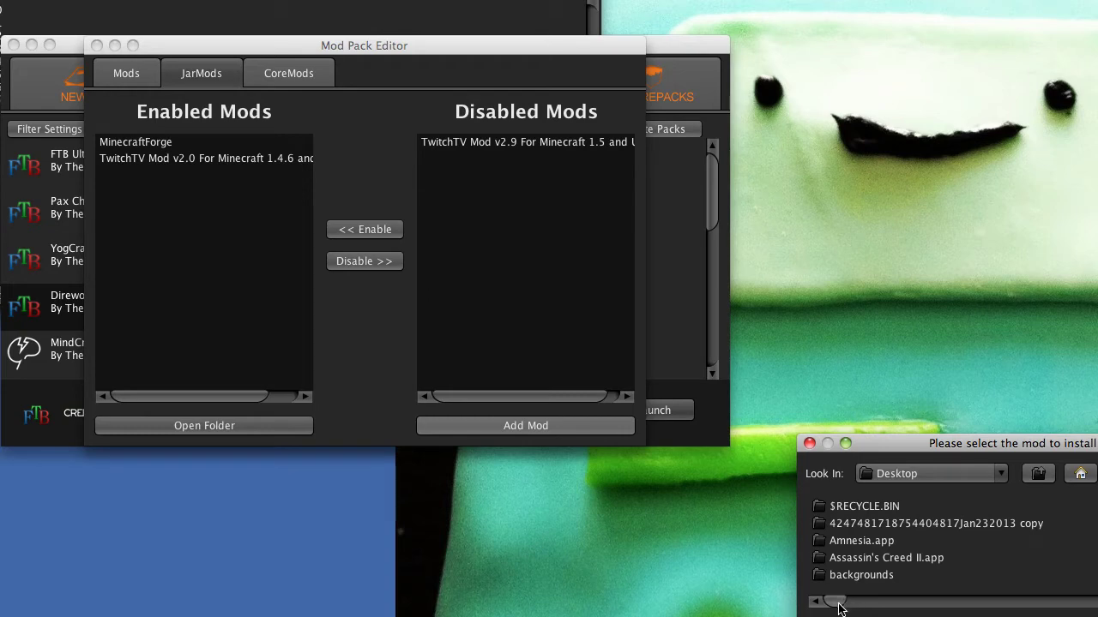
{"action": "left_click_drag", "start_coordinate": [837, 602], "coordinate": [1095, 605]}
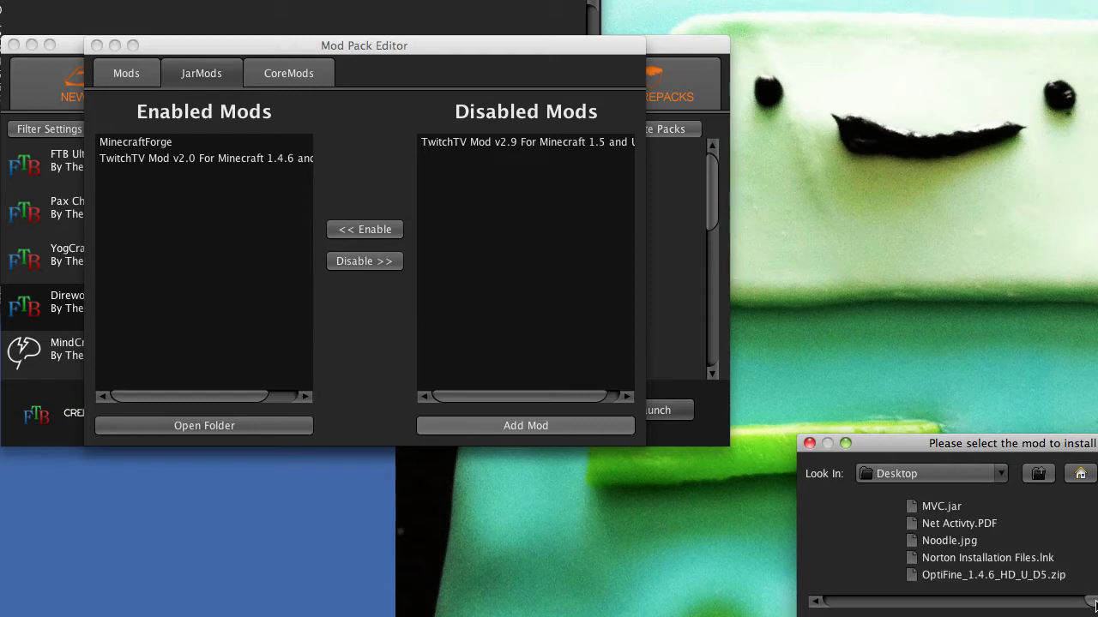
{"action": "left_click", "coordinate": [996, 577]}
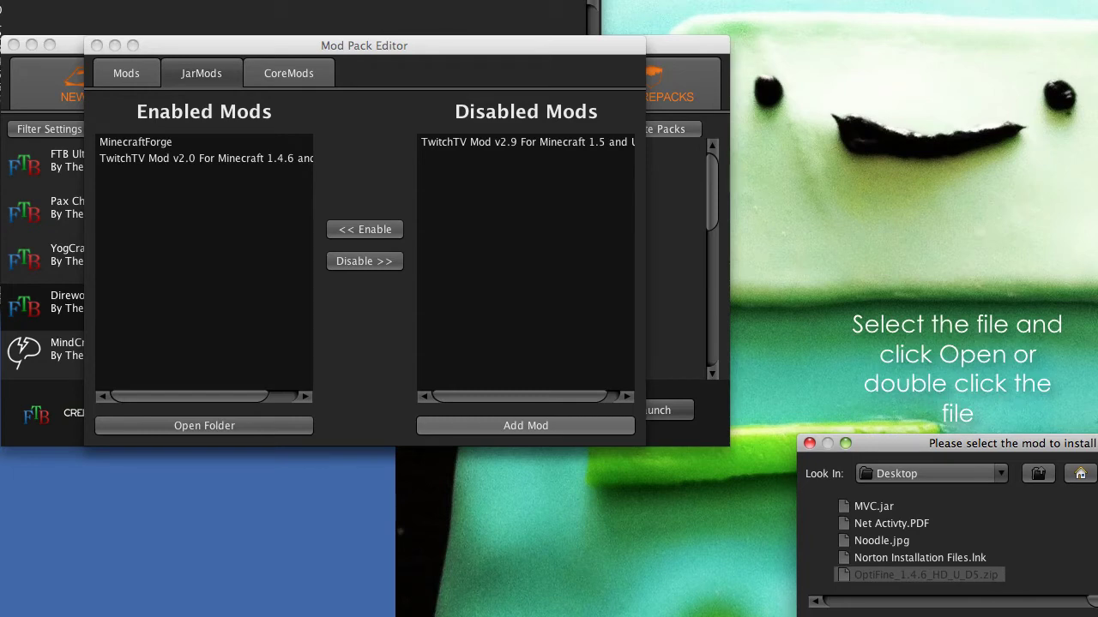
{"action": "key", "text": "Return"}
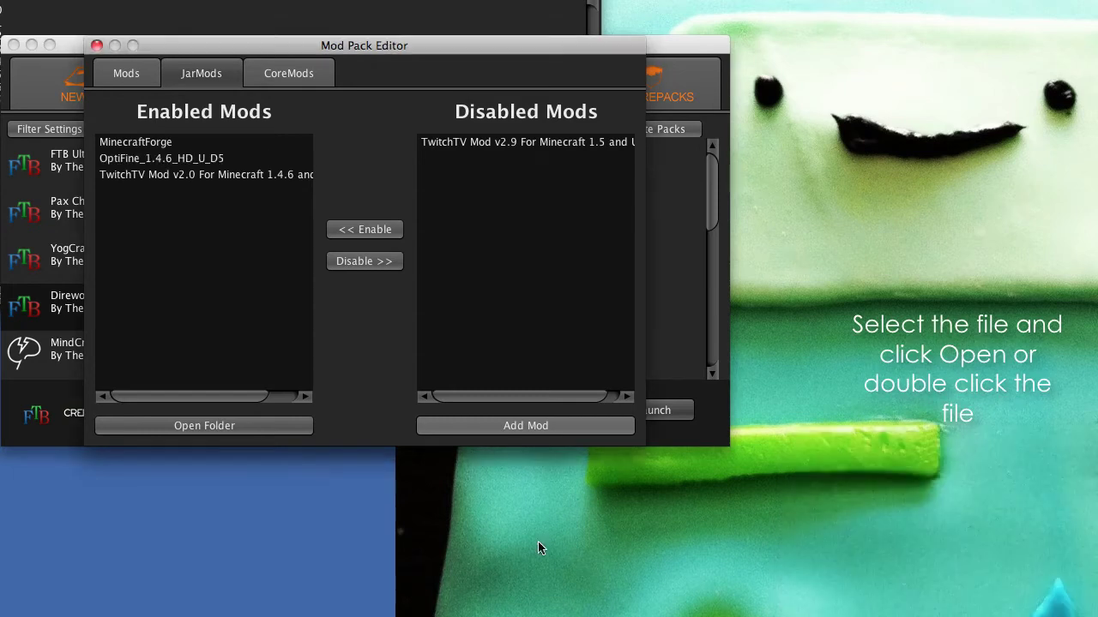
Step: Close the Mod Pack Editor without adding any further jar mods
{"action": "left_click", "coordinate": [470, 427]}
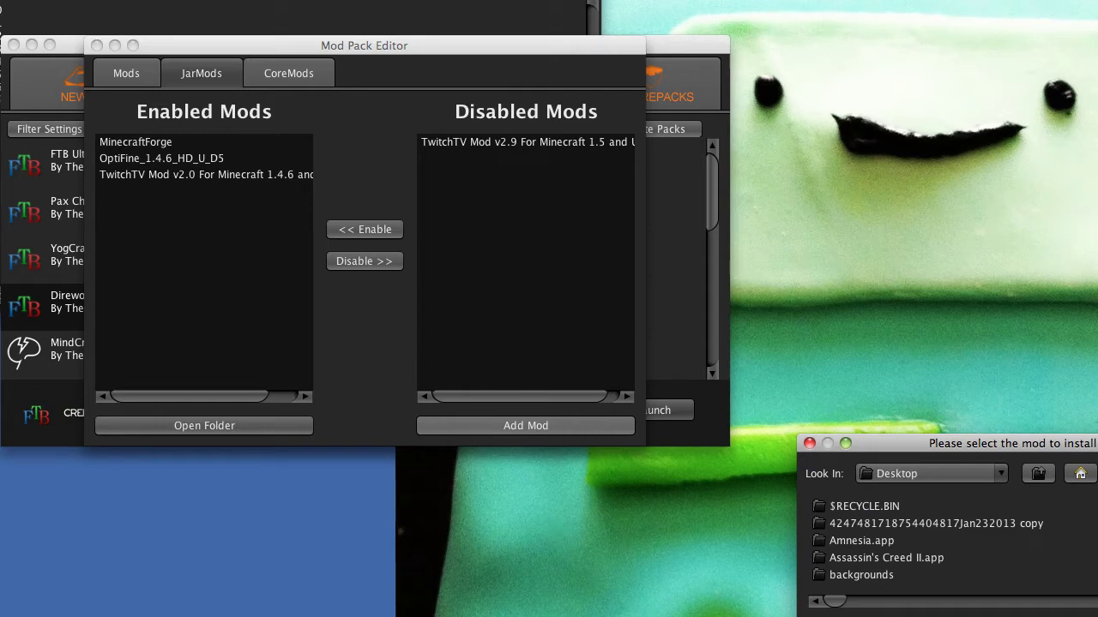
{"action": "key", "text": "Escape"}
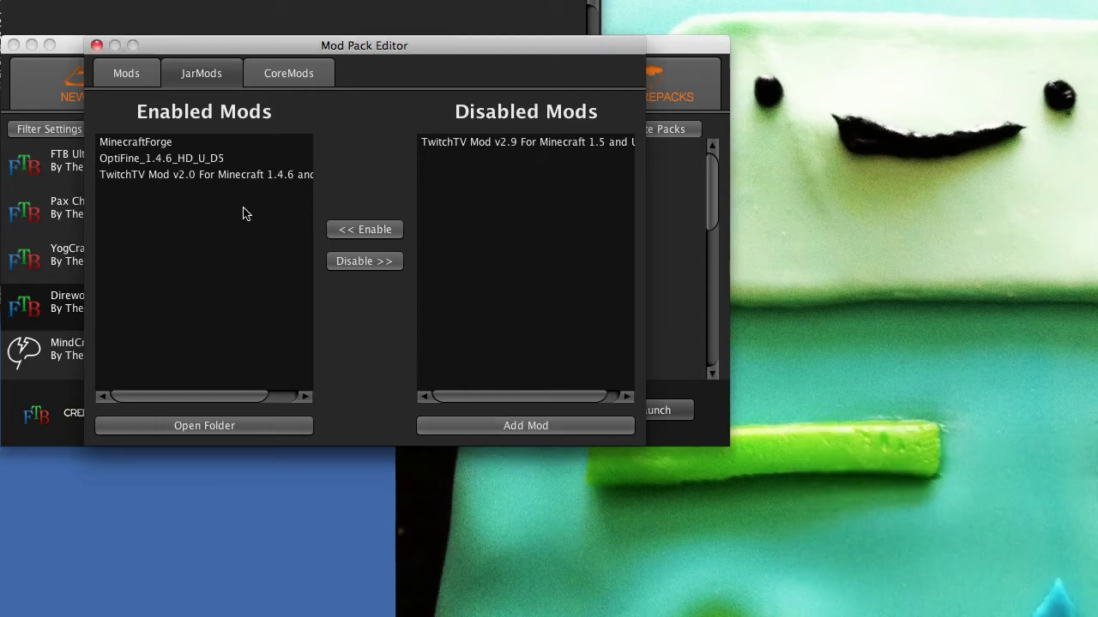
{"action": "left_click", "coordinate": [96, 45]}
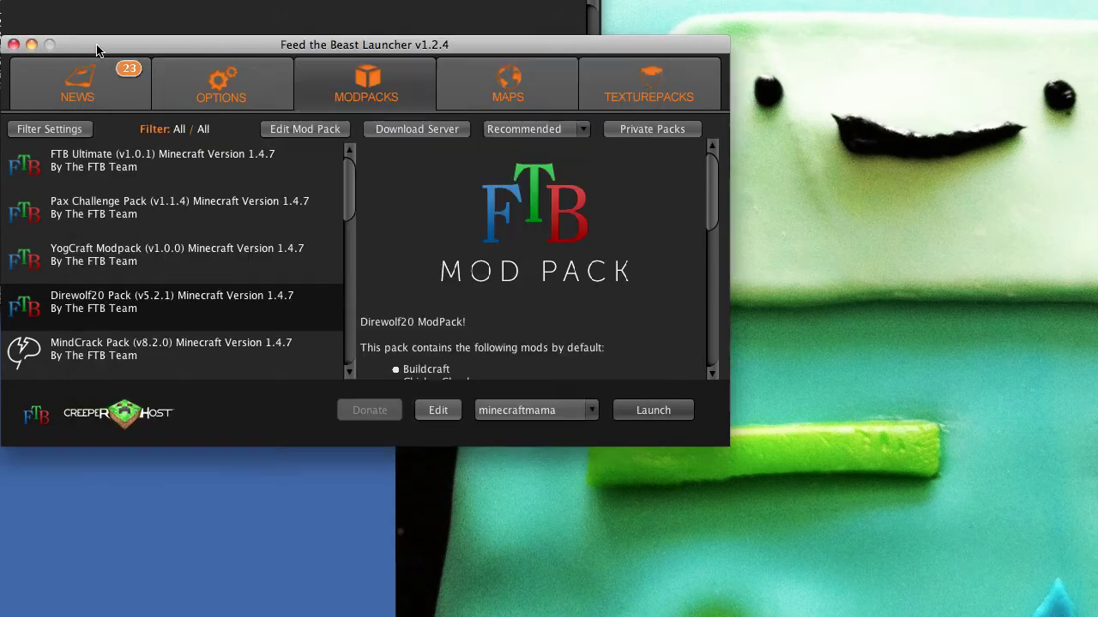
Step: Launch Direwolf20 with OptiFine_1.4.6_HD_U_D5 among 68 mods and open Singleplayer's world list
{"action": "left_click", "coordinate": [665, 417]}
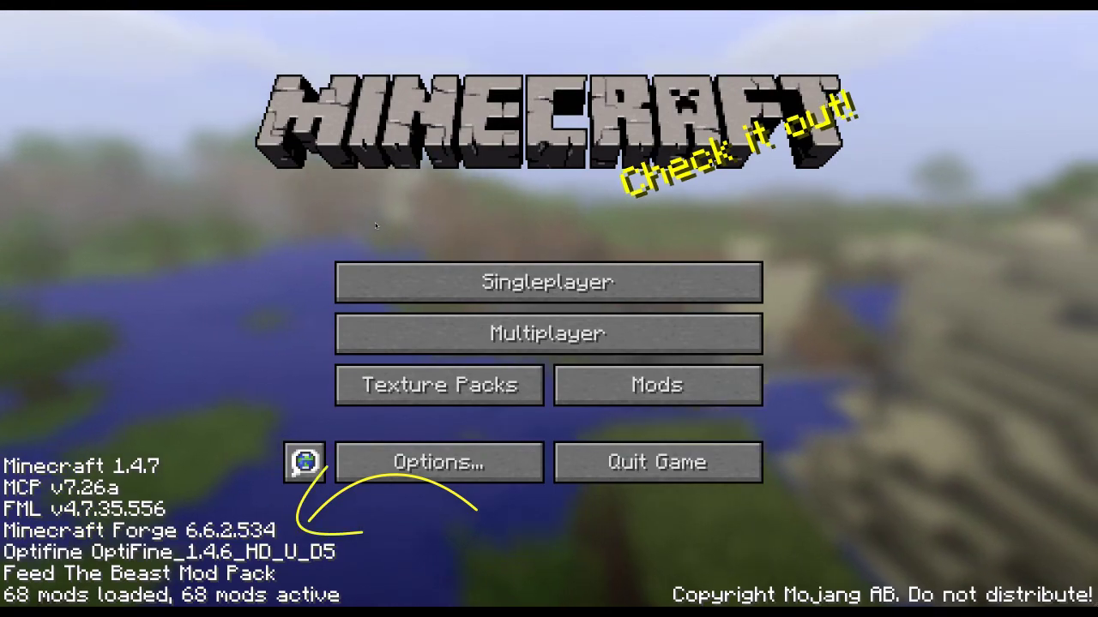
{"action": "left_click", "coordinate": [481, 286]}
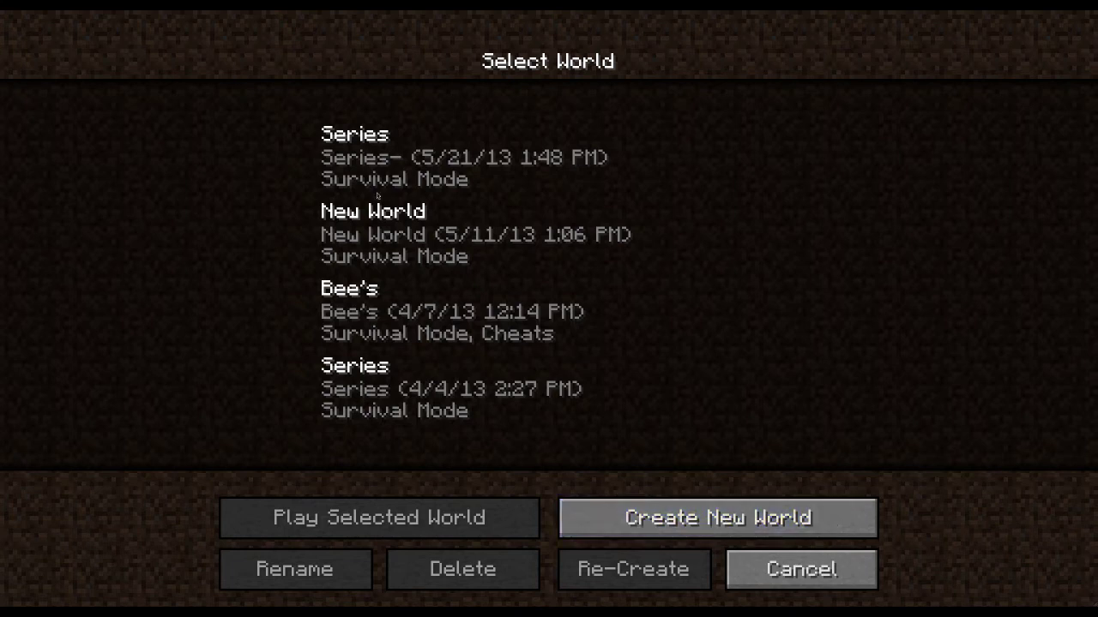
Step: Select the first Series world from 5/21/13 and play it
{"action": "left_click", "coordinate": [377, 156]}
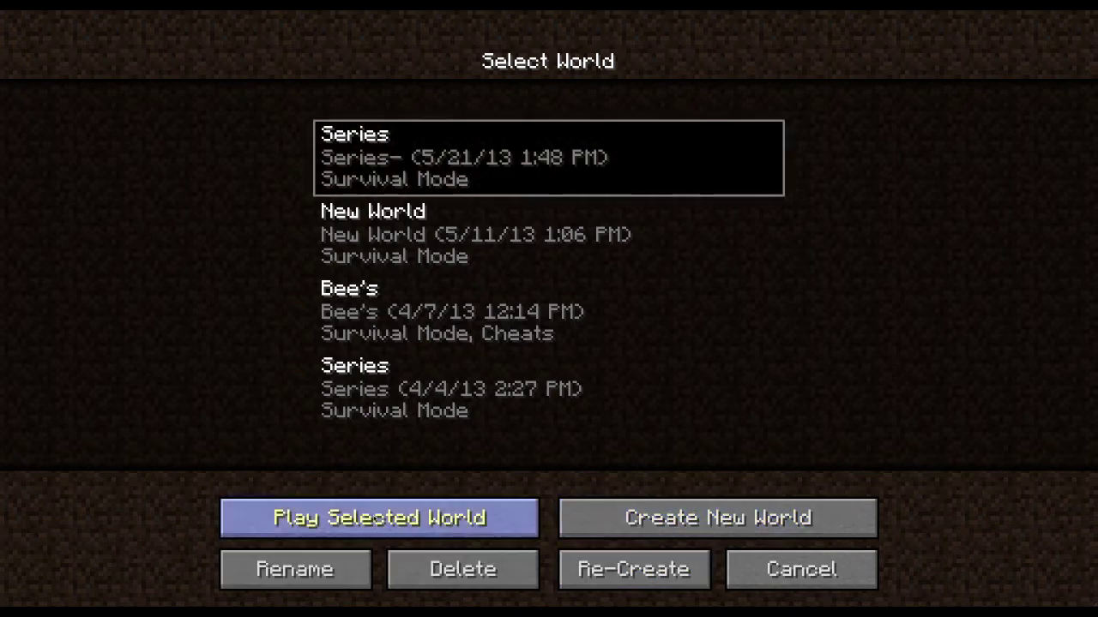
{"action": "left_click", "coordinate": [375, 518]}
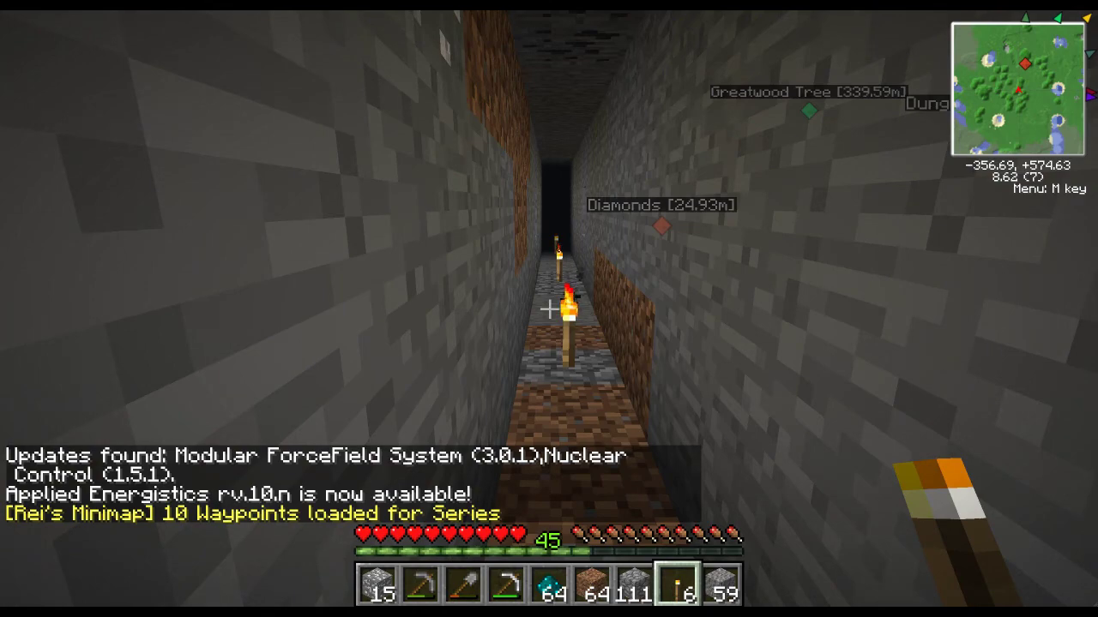
{"action": "key", "text": "Escape"}
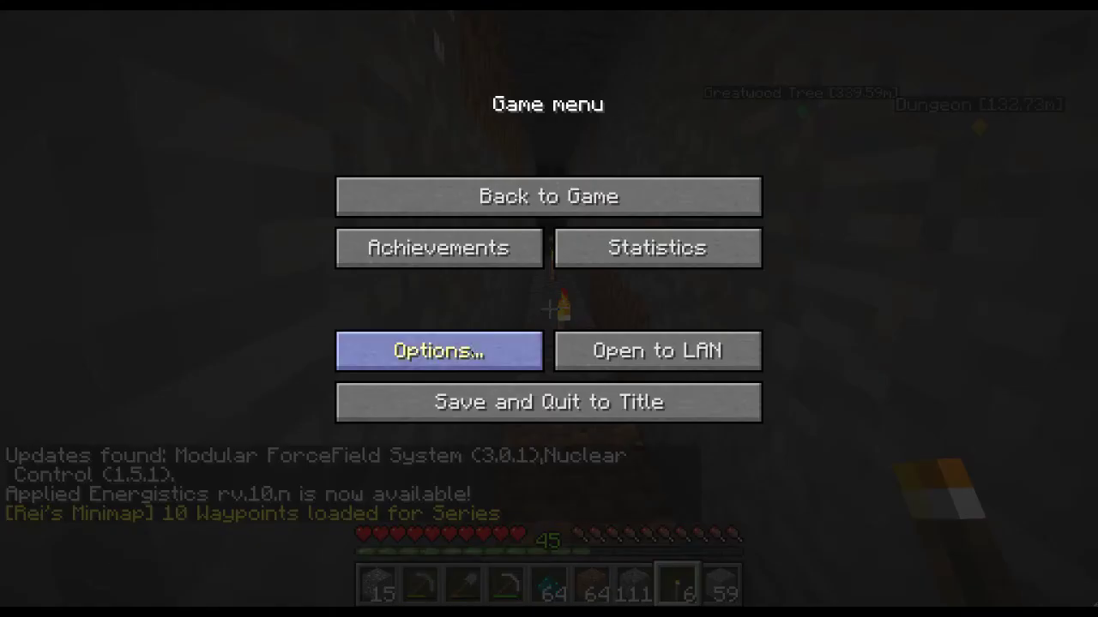
{"action": "left_click", "coordinate": [438, 351]}
{"action": "left_click", "coordinate": [383, 322]}
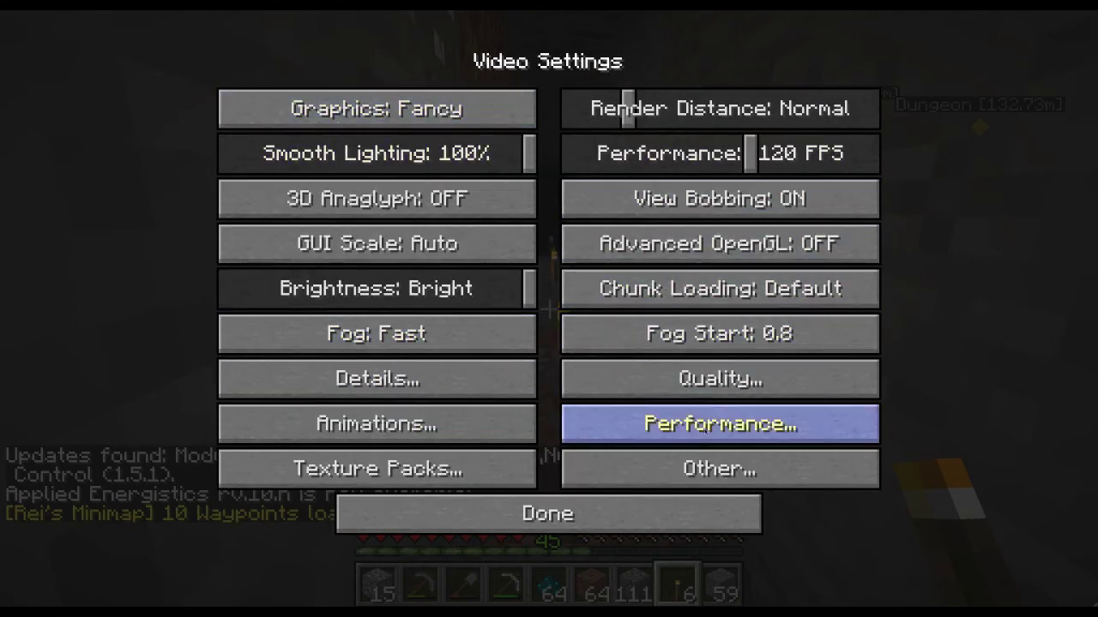
{"action": "left_click", "coordinate": [400, 429]}
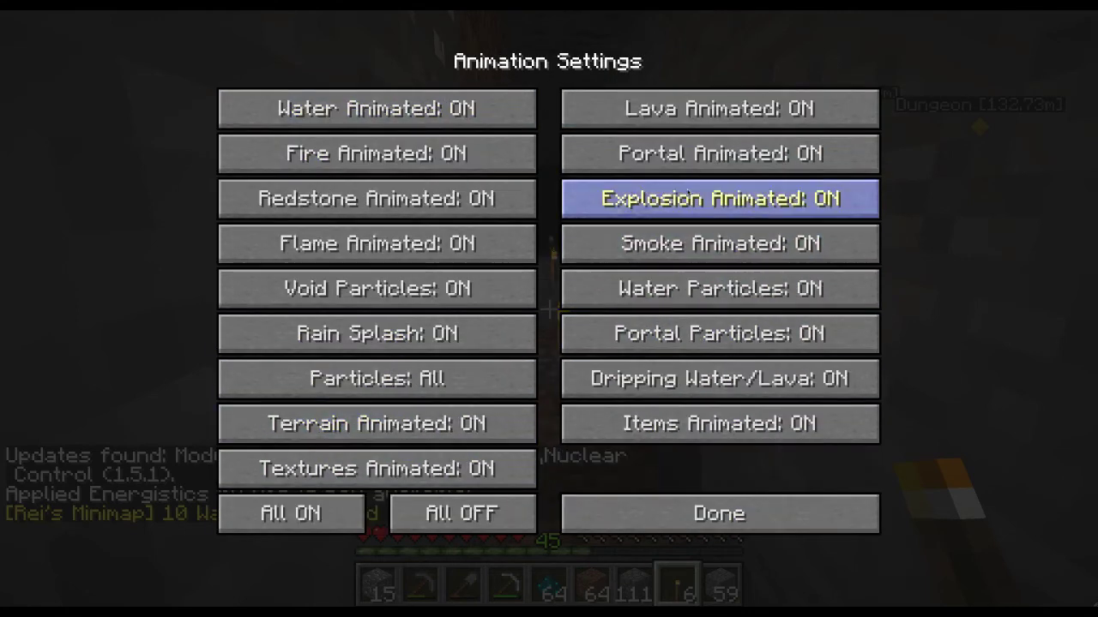
{"action": "left_click", "coordinate": [648, 520]}
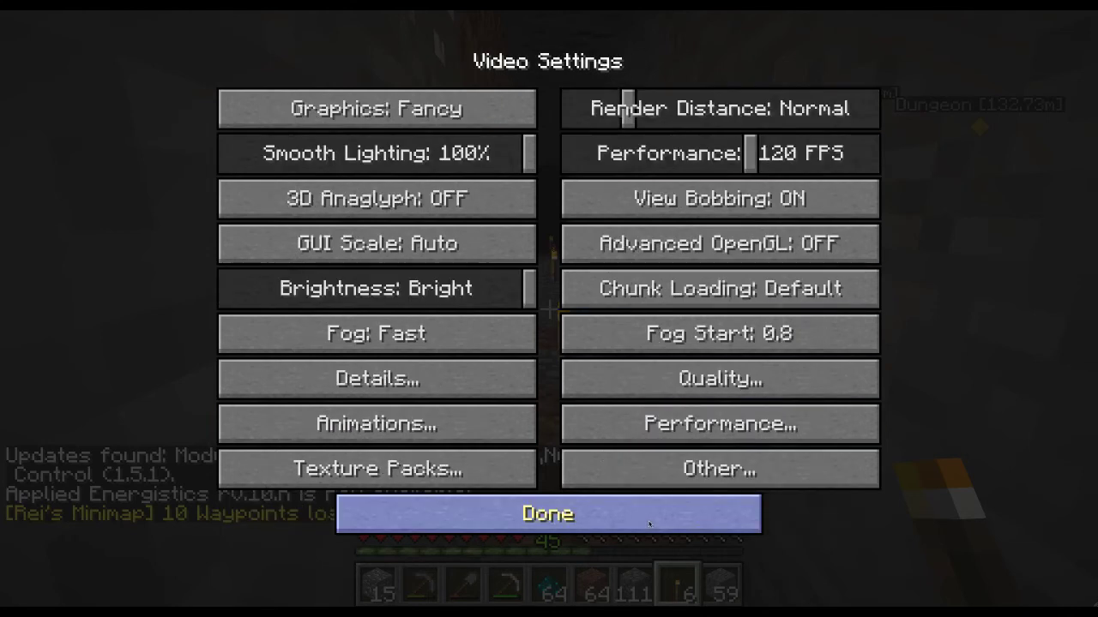
{"action": "left_click", "coordinate": [533, 517]}
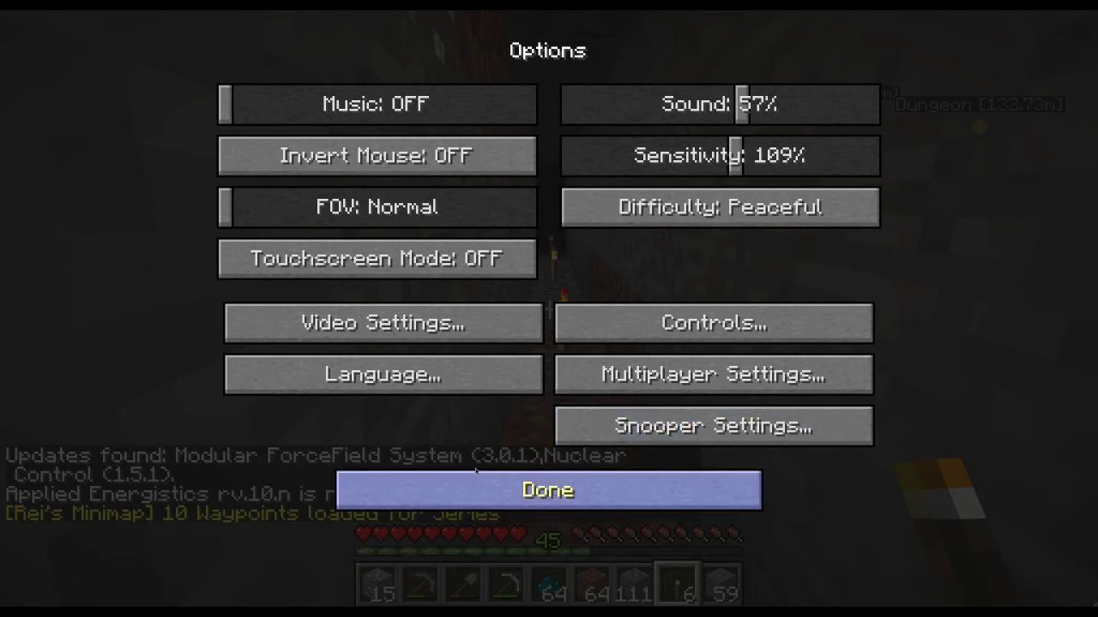
{"action": "left_click", "coordinate": [549, 488]}
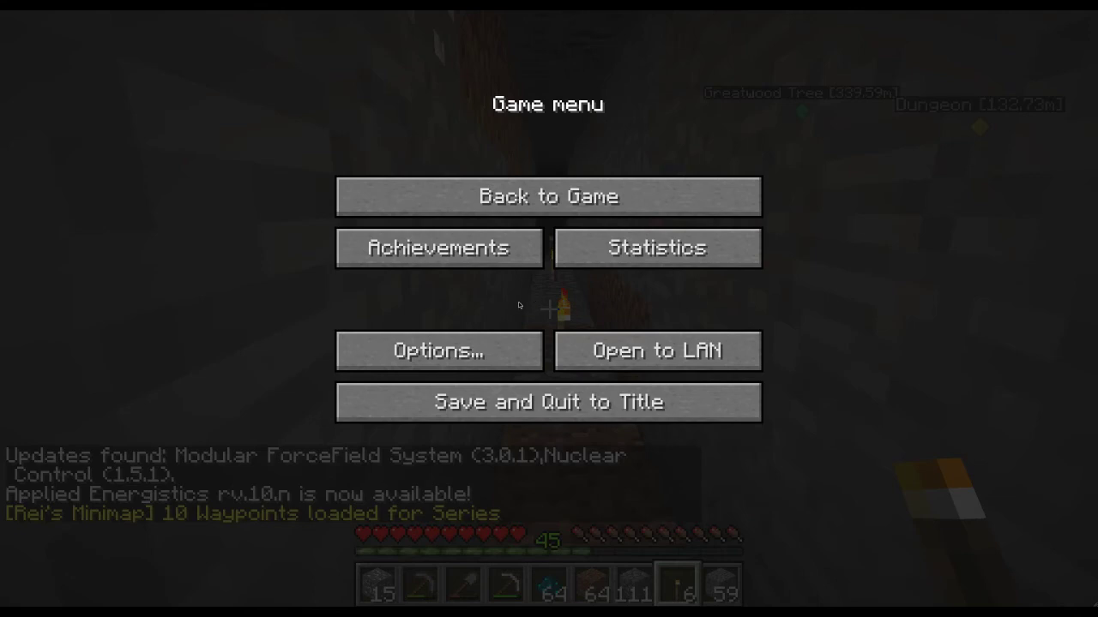
{"action": "left_click", "coordinate": [549, 196]}
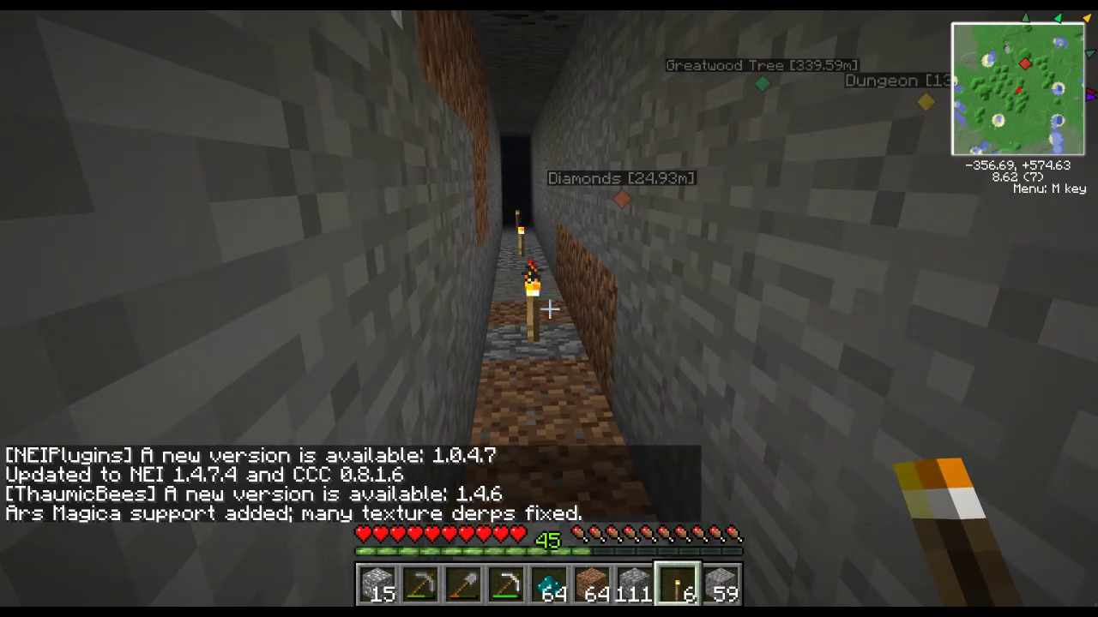
Step: Check in Options > Controls that Zoom is bound to LCONTROL
{"action": "key", "text": "Escape"}
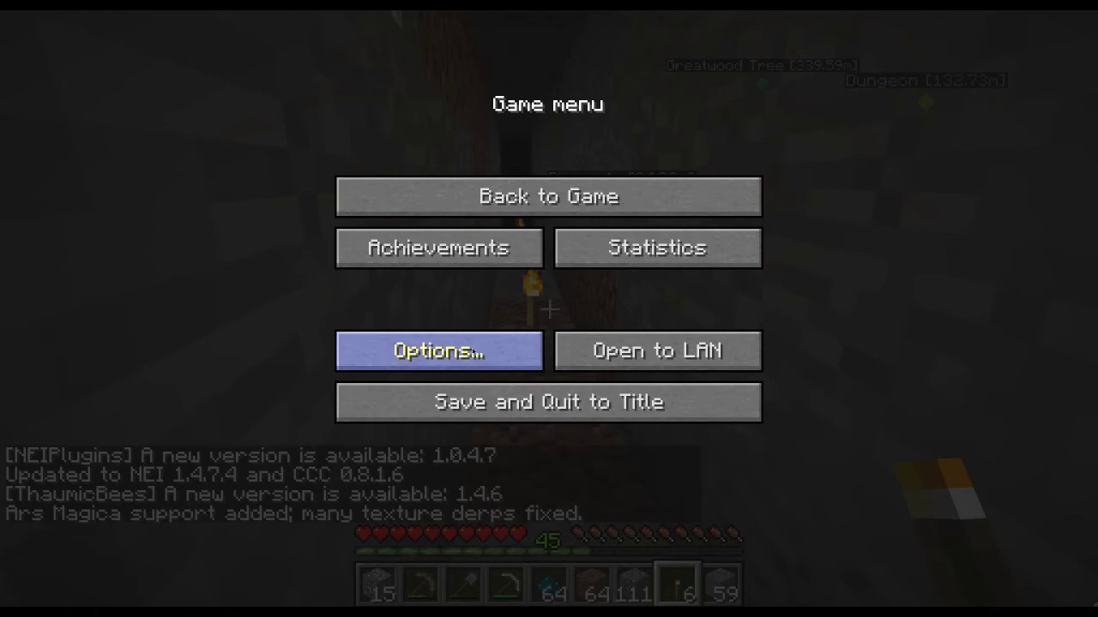
{"action": "left_click", "coordinate": [439, 351]}
{"action": "left_click", "coordinate": [696, 324]}
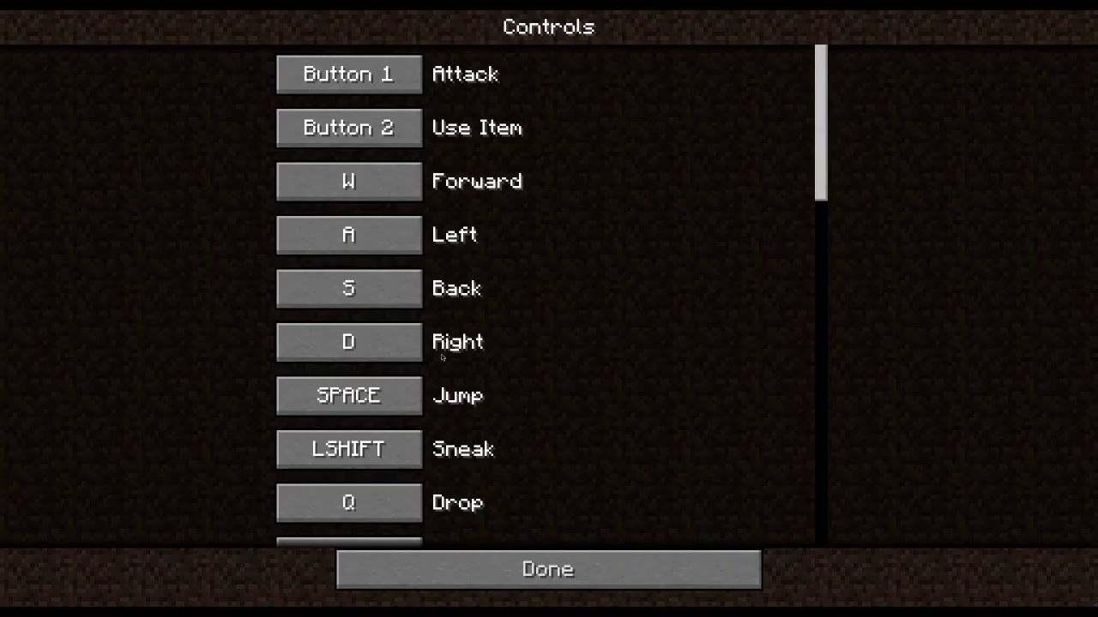
{"action": "scroll", "coordinate": [512, 349], "scroll_direction": "down", "scroll_amount": 3}
{"action": "scroll", "coordinate": [512, 348], "scroll_direction": "down", "scroll_amount": 2}
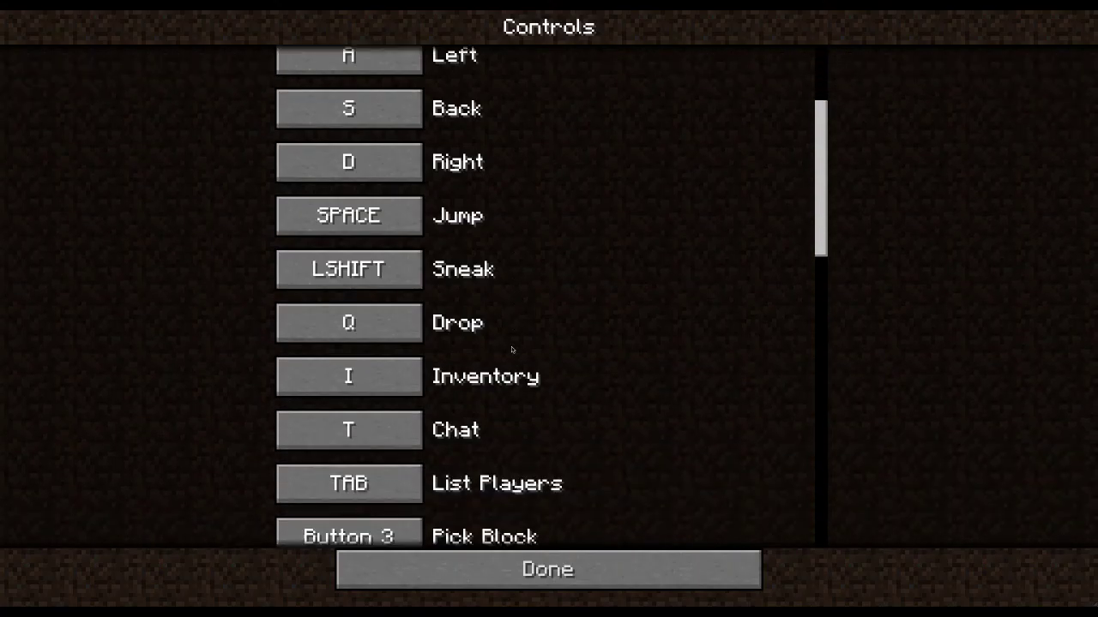
{"action": "scroll", "coordinate": [511, 348], "scroll_direction": "down", "scroll_amount": 2}
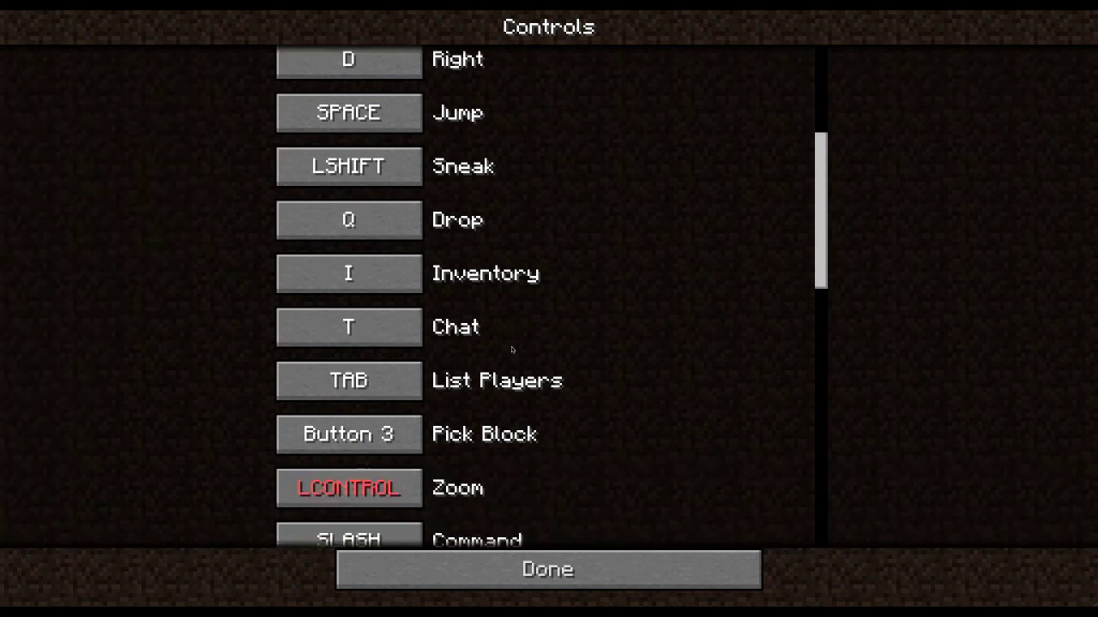
{"action": "left_click", "coordinate": [535, 581]}
Step: Return to the game and zoom the view down the tunnel
{"action": "left_click", "coordinate": [548, 490]}
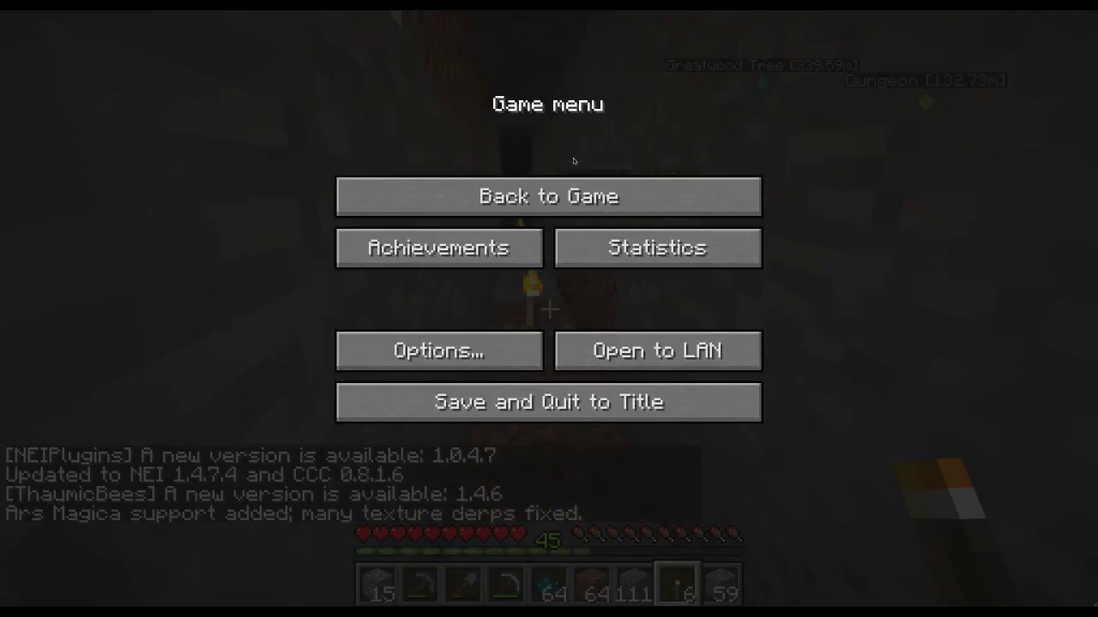
{"action": "left_click", "coordinate": [559, 195]}
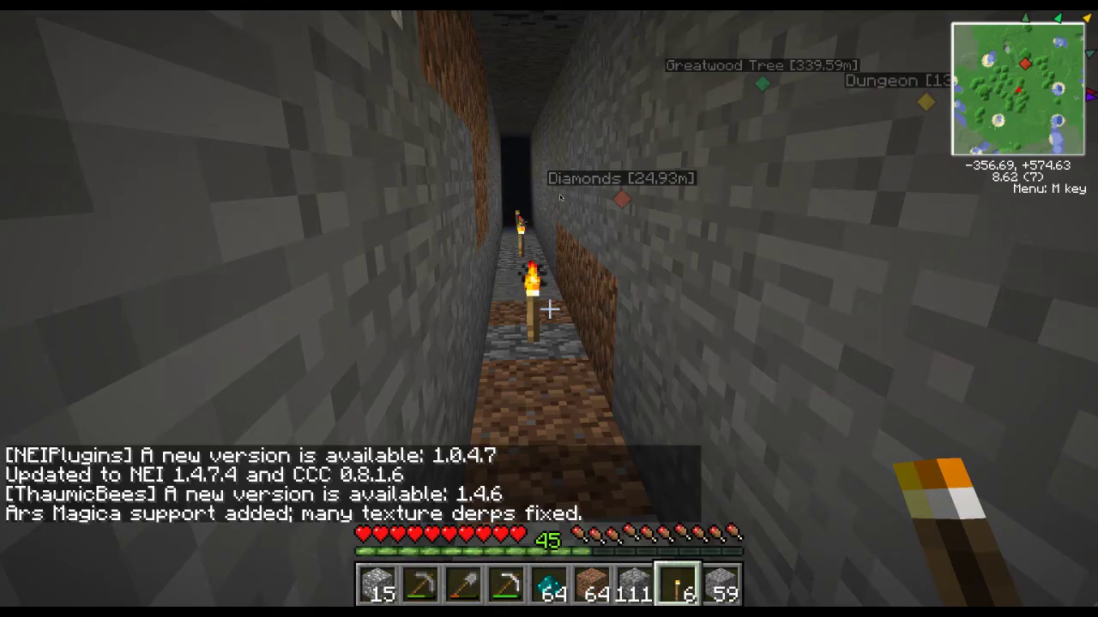
{"action": "key", "text": "w"}
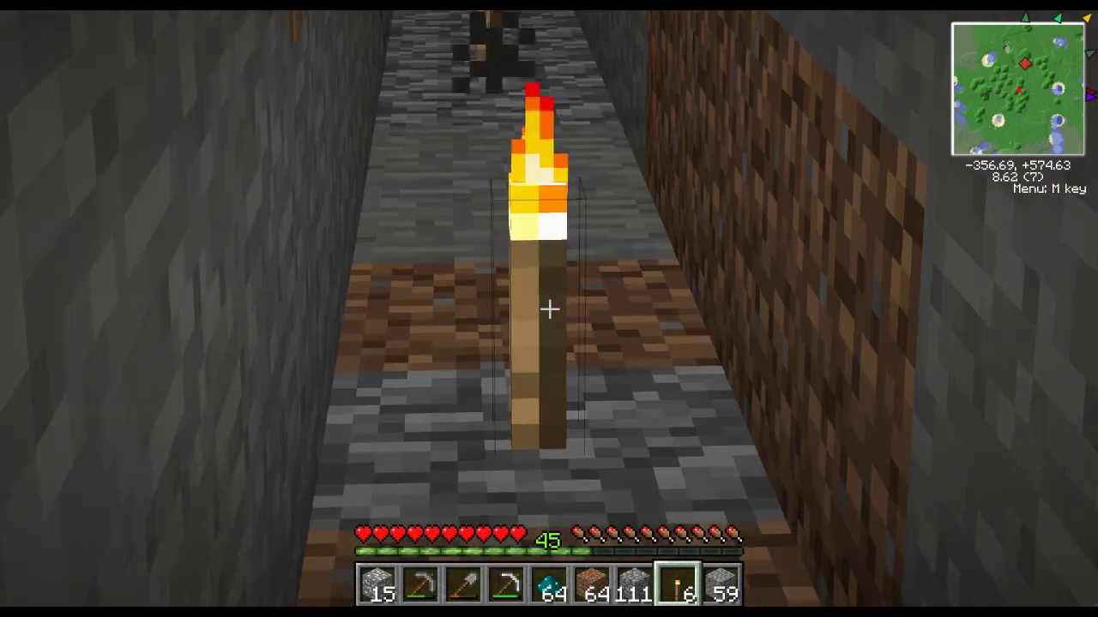